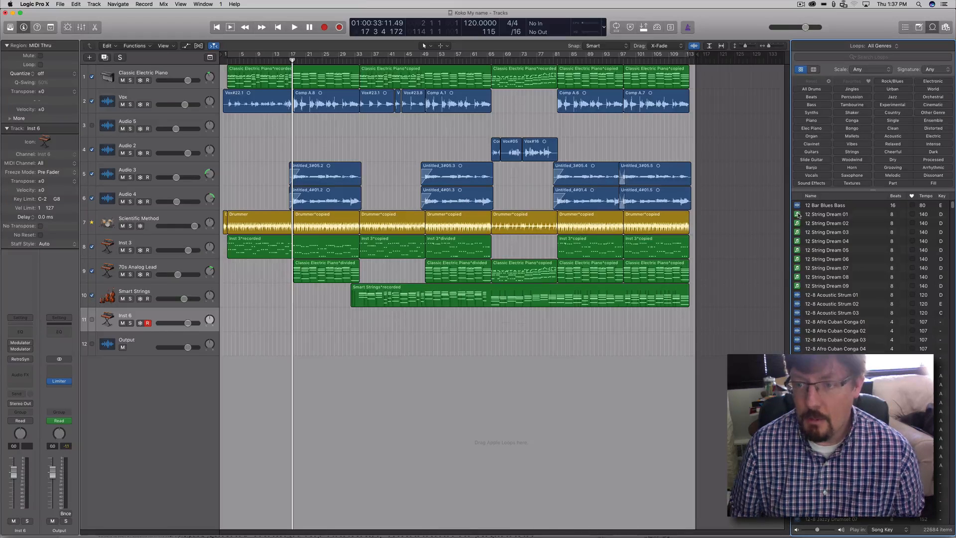
left_click_drag(799, 215, 408, 428)
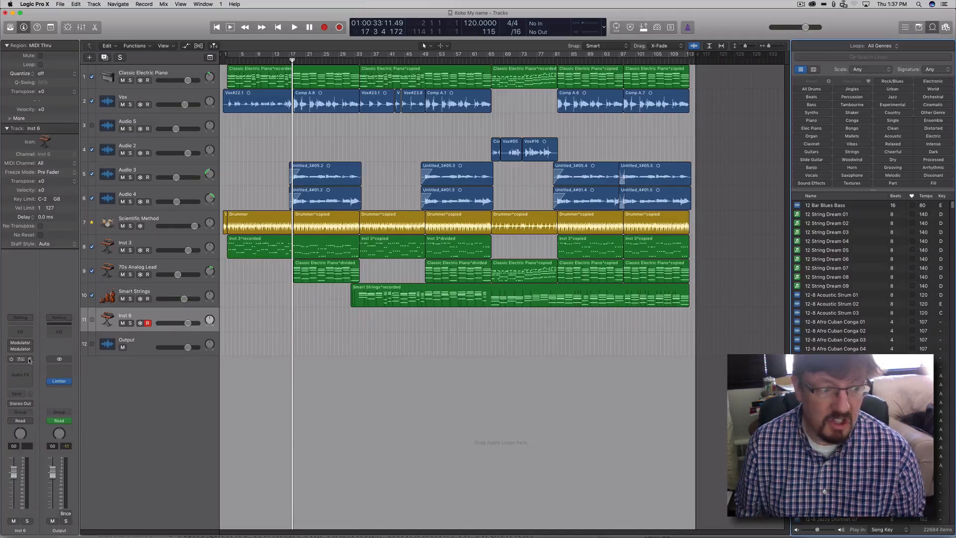
Step: Insert the stereo version of the Stereo Spread effect on the Inst 6 channel and enlarge its plug-in window to 200%
left_click(22, 375)
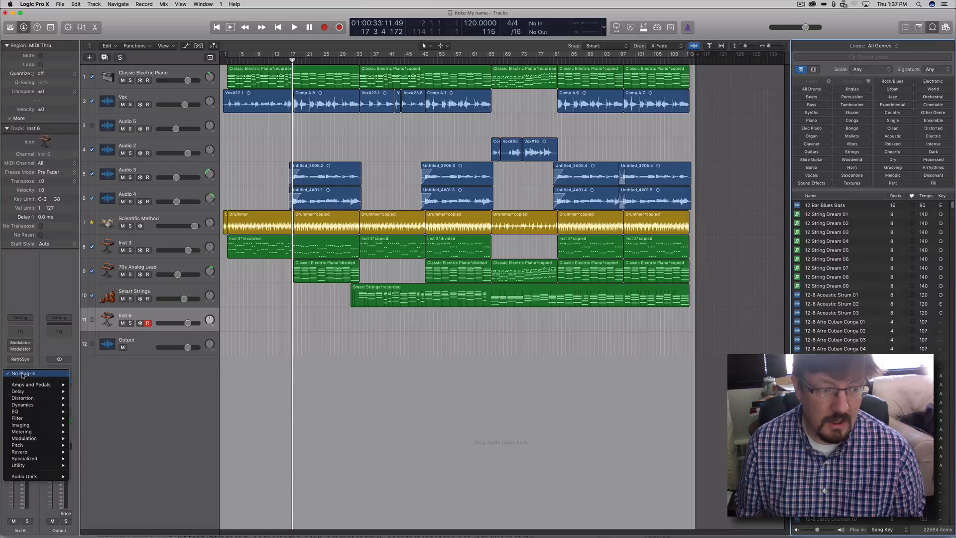
mouse_move(22, 386)
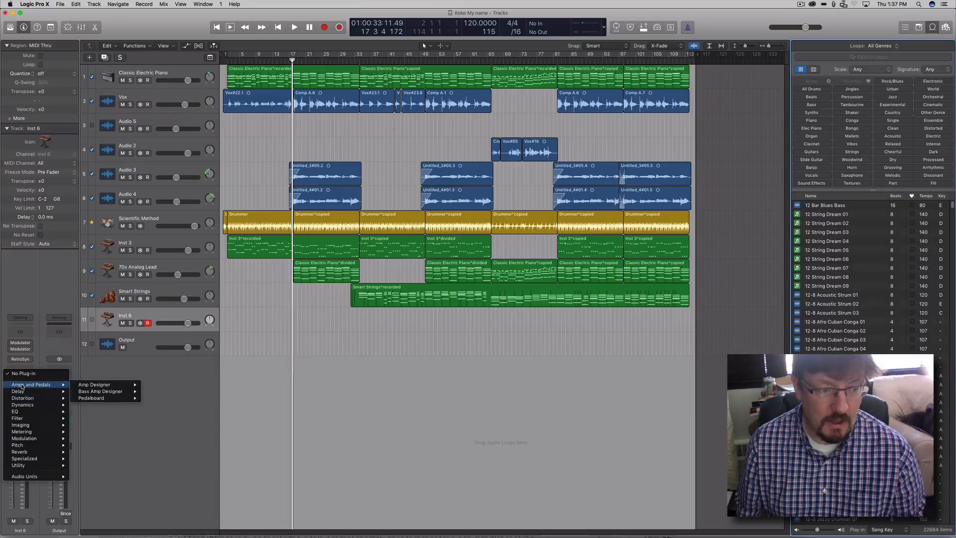
mouse_move(21, 424)
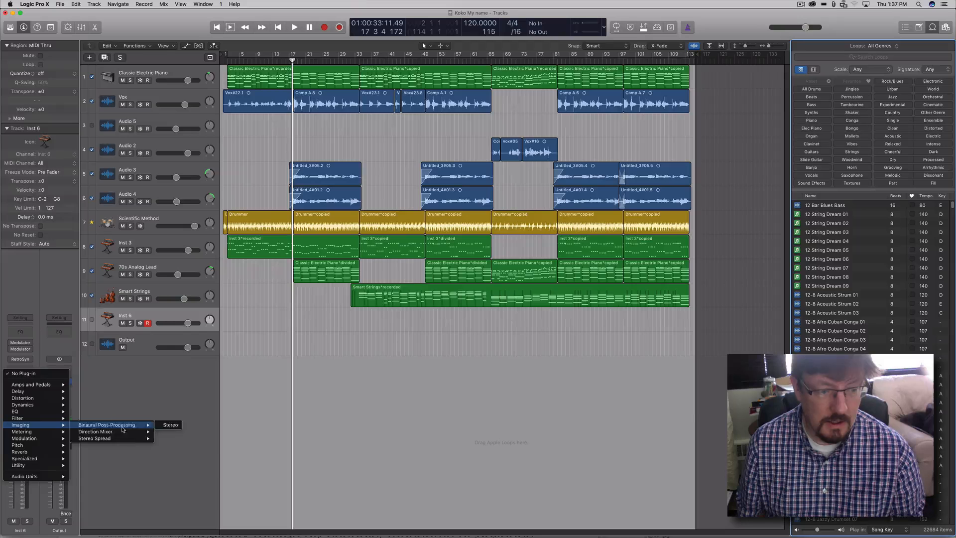
mouse_move(120, 438)
left_click(170, 438)
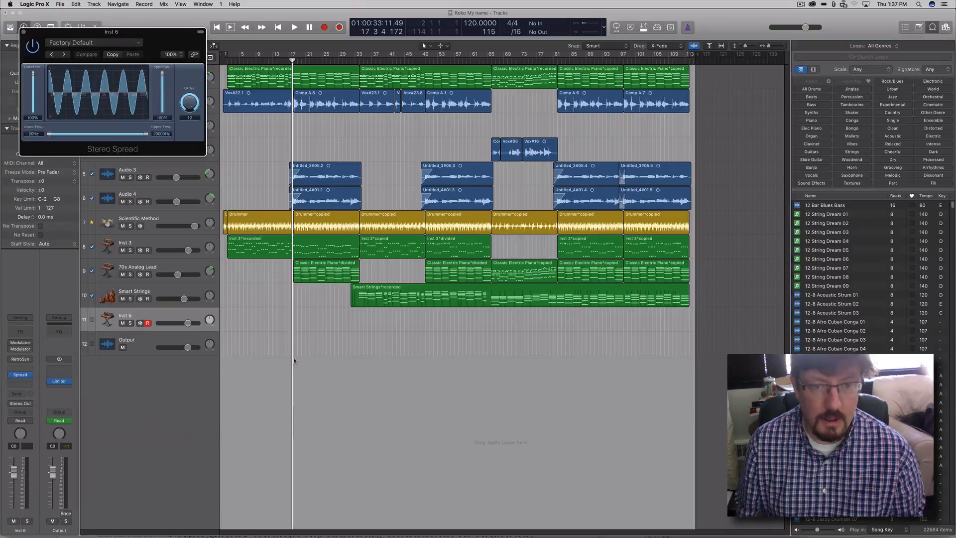
left_click_drag(173, 41, 366, 74)
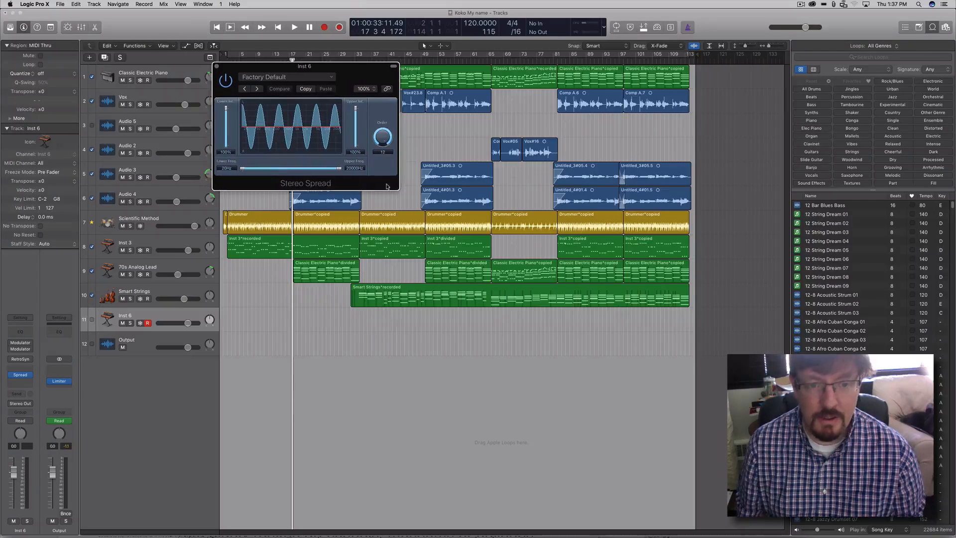
left_click_drag(401, 191, 637, 240)
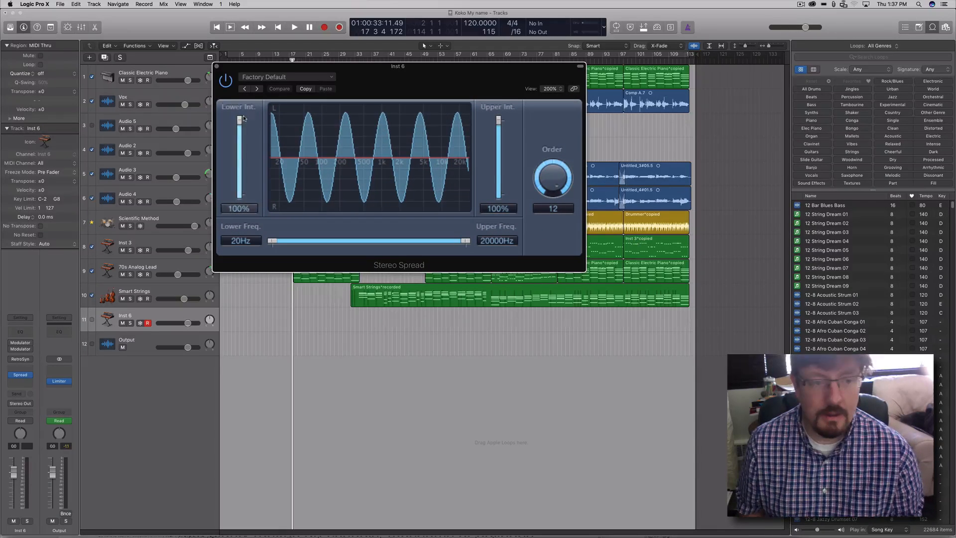
Step: Close the Stereo Spread window and remove the effect from the Inst 6 channel
left_click(217, 68)
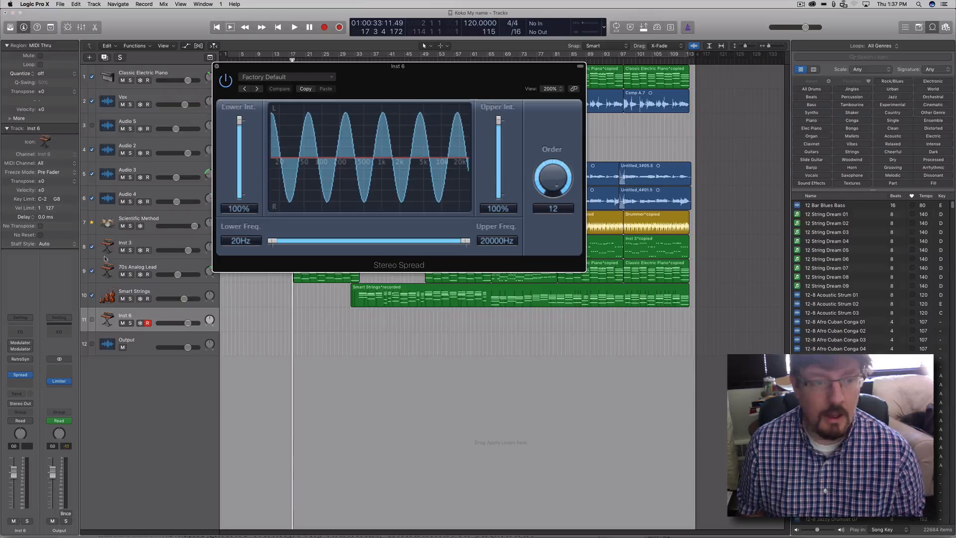
left_click(32, 375)
left_click(27, 389)
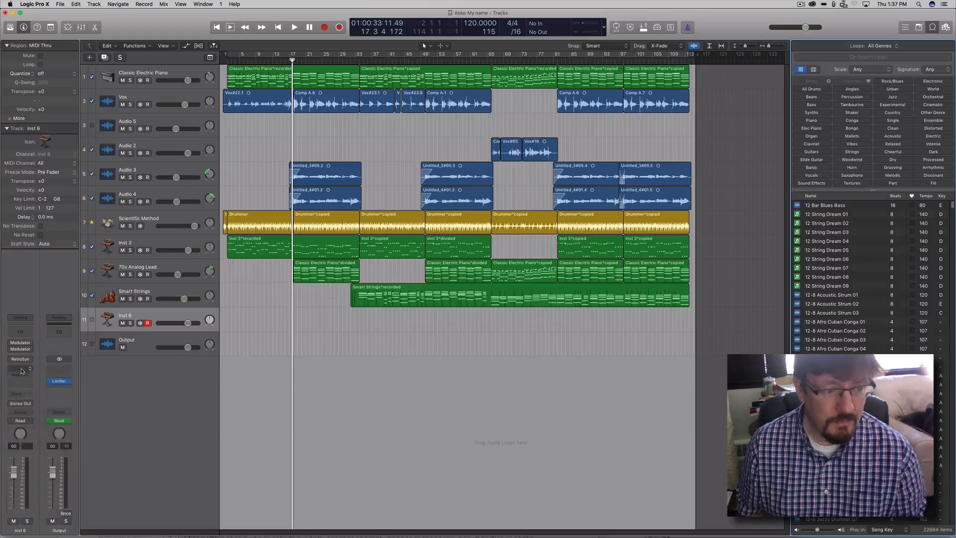
Step: Replace the Inst 6 instrument with the stereo Sculpture modeling synth, enlarge its window to 121%, and close it
left_click(29, 359)
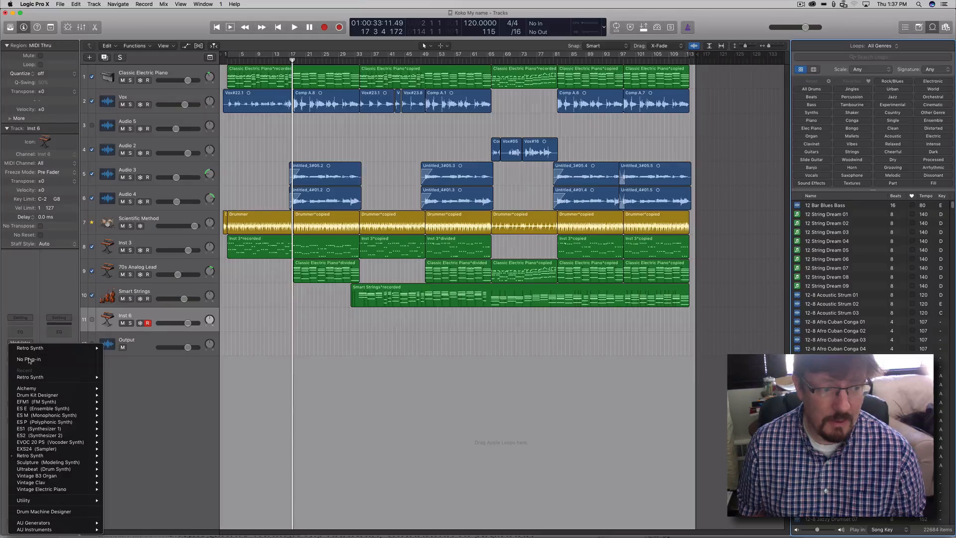
mouse_move(45, 462)
left_click(127, 464)
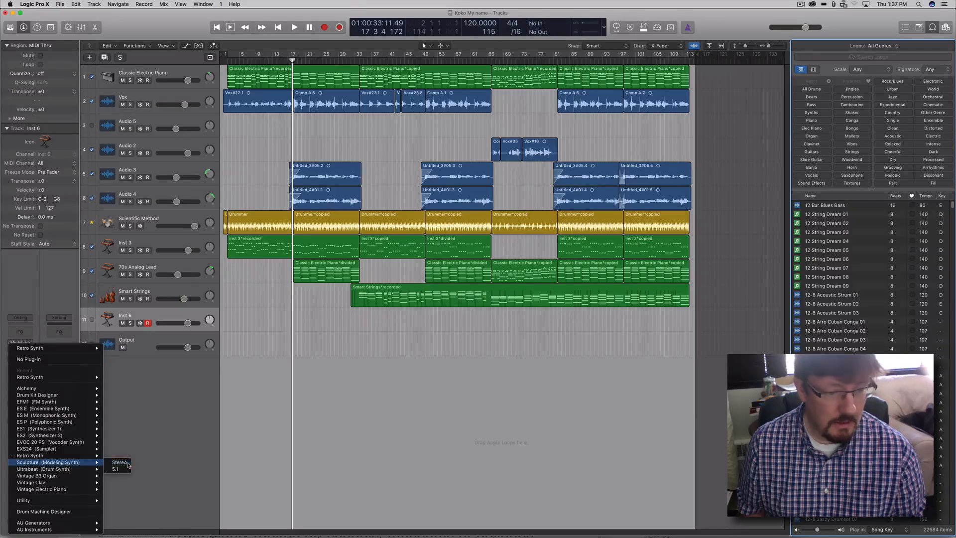
mouse_move(270, 39)
left_mouse_down()
mouse_move(560, 32)
mouse_move(449, 52)
left_mouse_up()
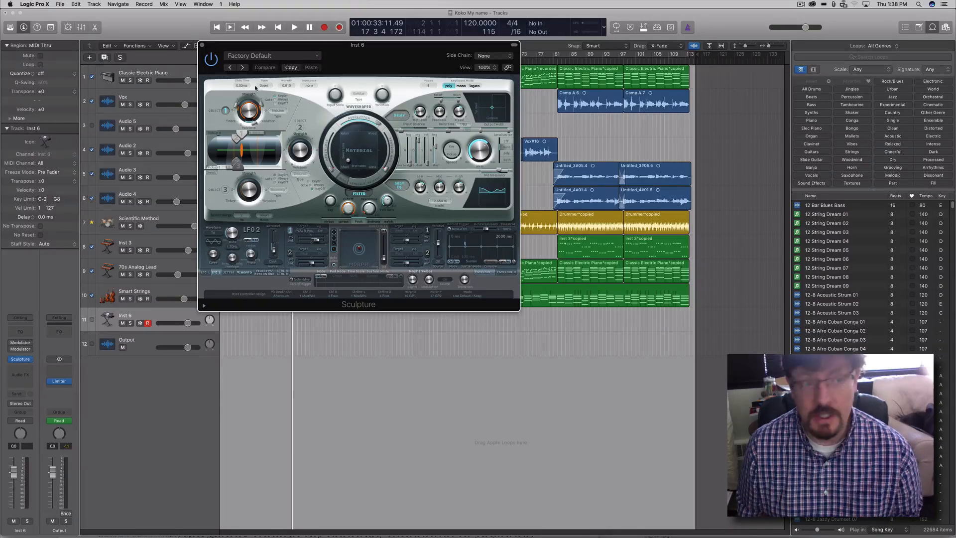
mouse_move(517, 309)
left_mouse_down()
mouse_move(823, 523)
mouse_move(730, 443)
mouse_move(540, 358)
mouse_move(592, 383)
left_mouse_up()
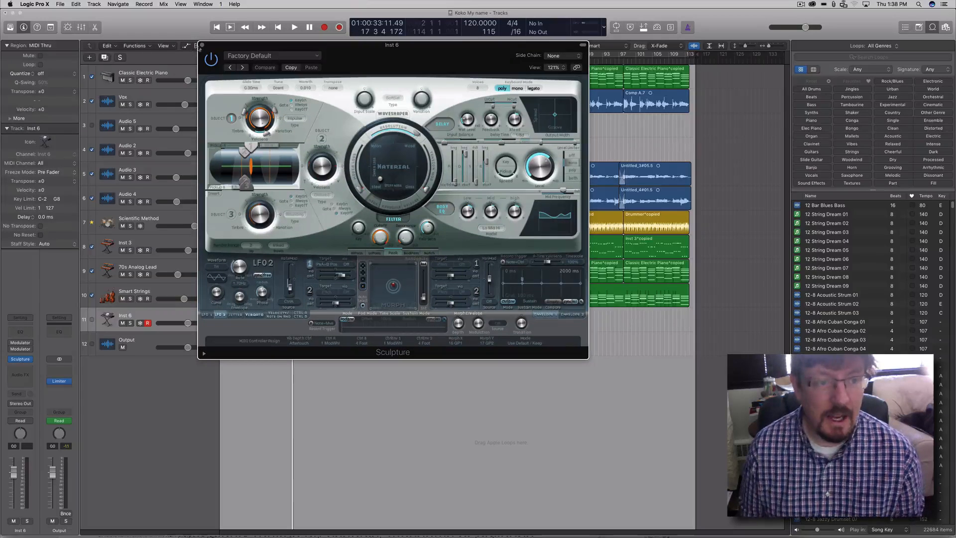
left_click(202, 45)
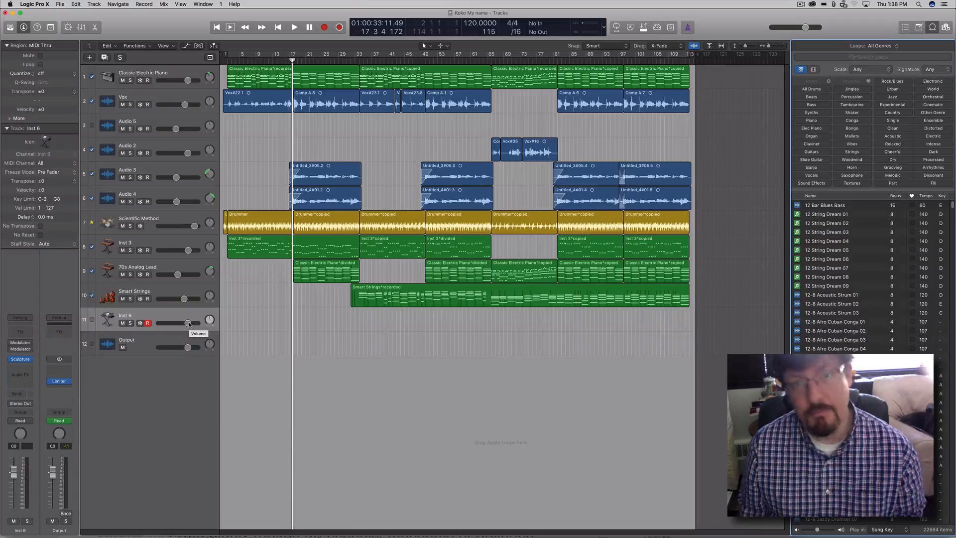
Step: Lower the Inst 6 track volume, try to undo the last change, and bring the volume back up to about 0 dB
left_click_drag(189, 324, 167, 324)
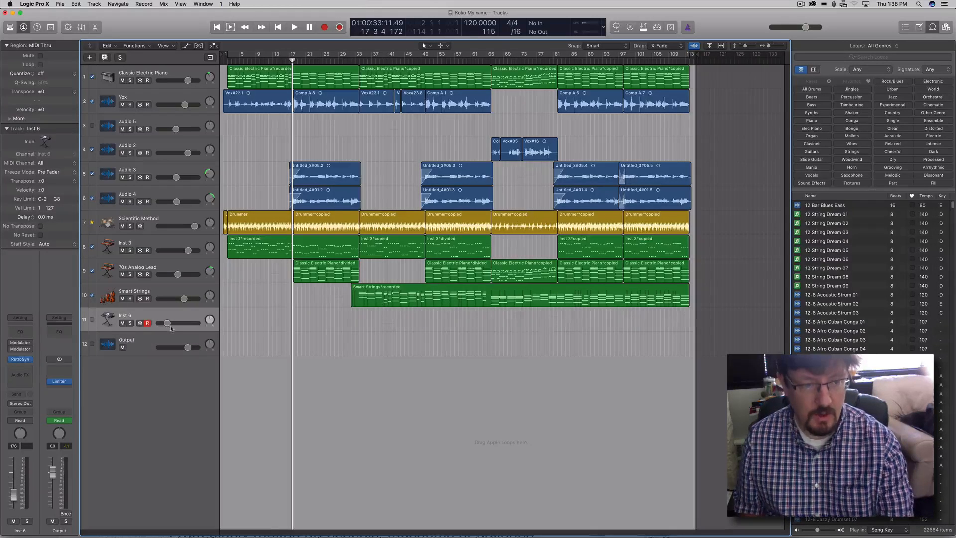
left_click(94, 4)
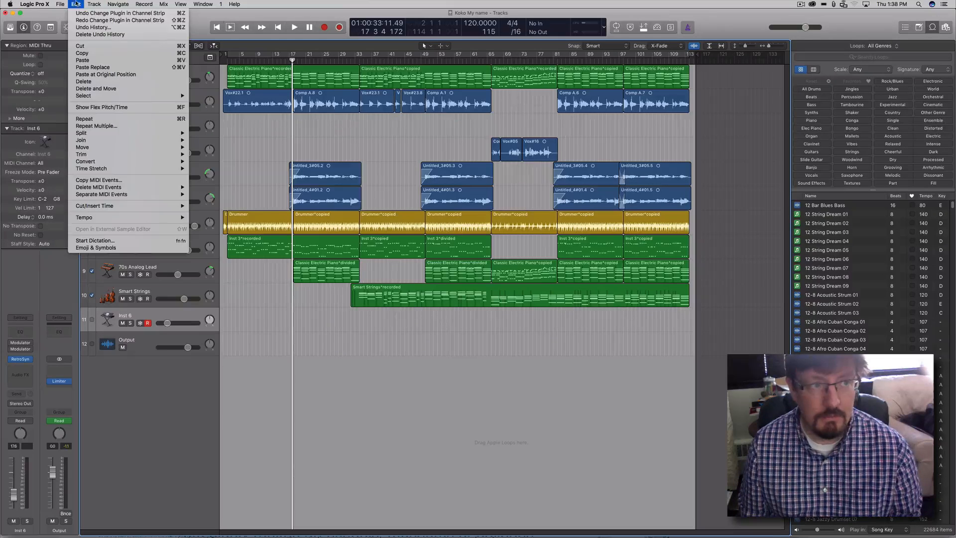
left_click(83, 14)
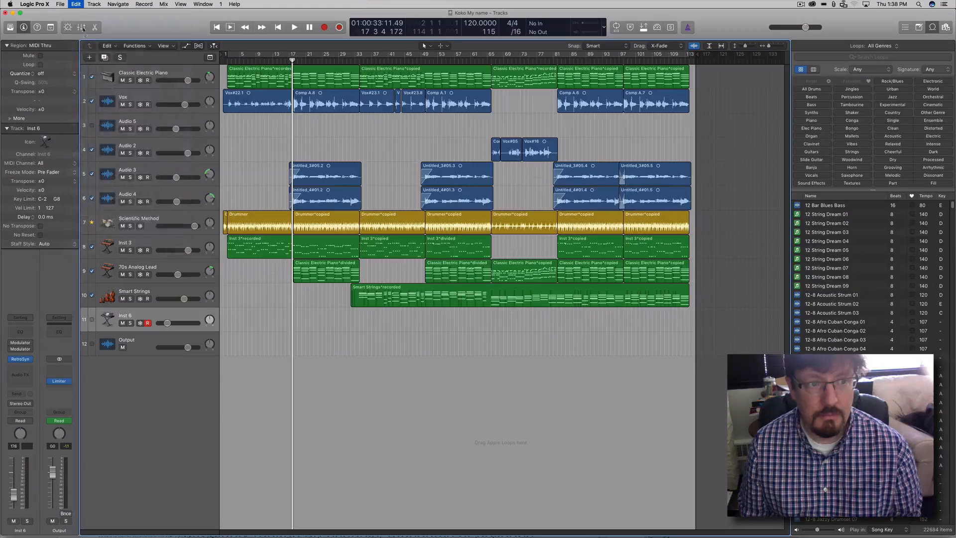
left_click_drag(169, 324, 188, 323)
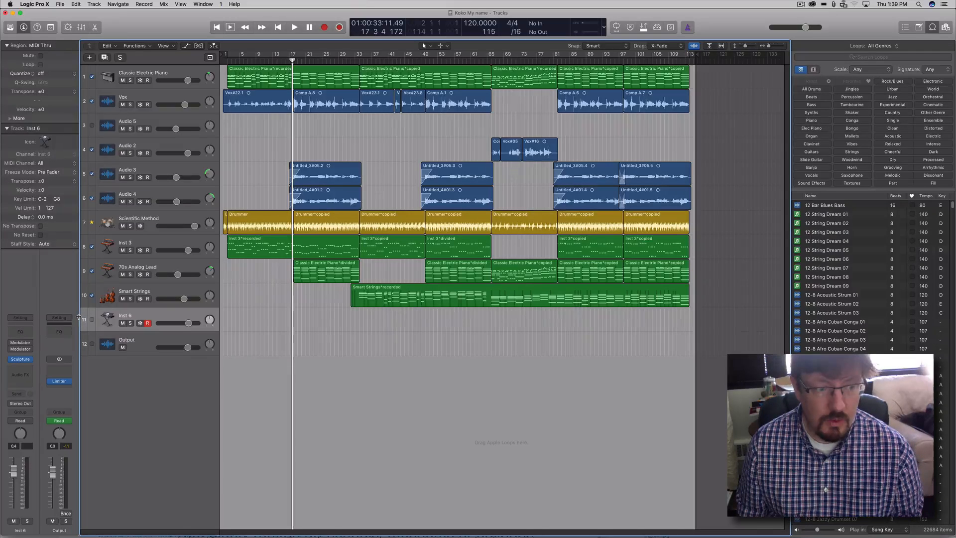
Step: Open the Untitled_3#05.2 region on Audio 3 in the audio editor and bring up Selection-based Processing for it
left_click(333, 171)
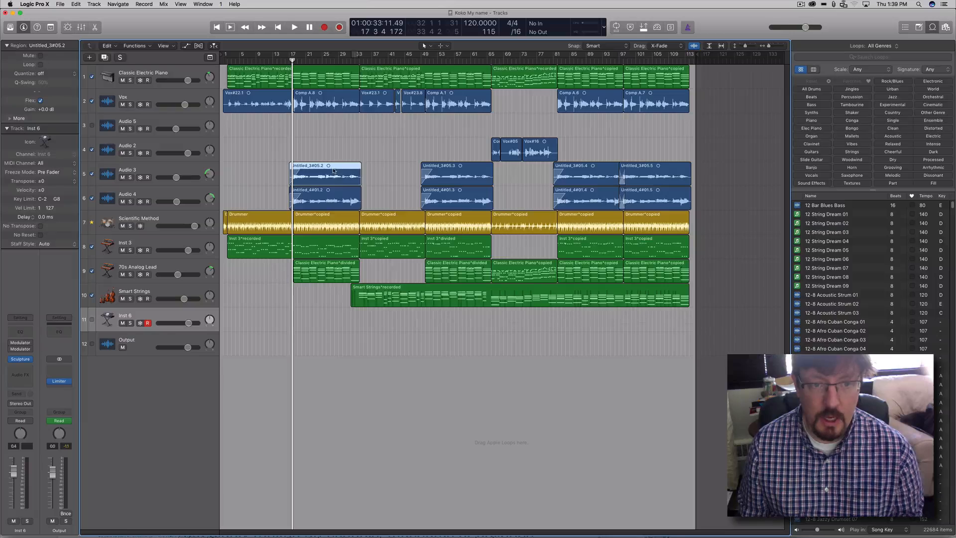
double_click(334, 171)
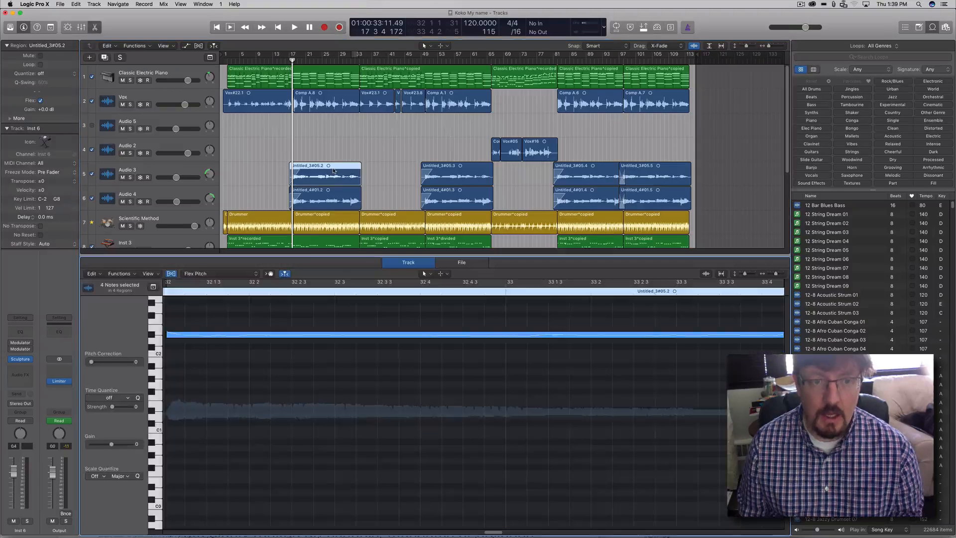
left_click(135, 274)
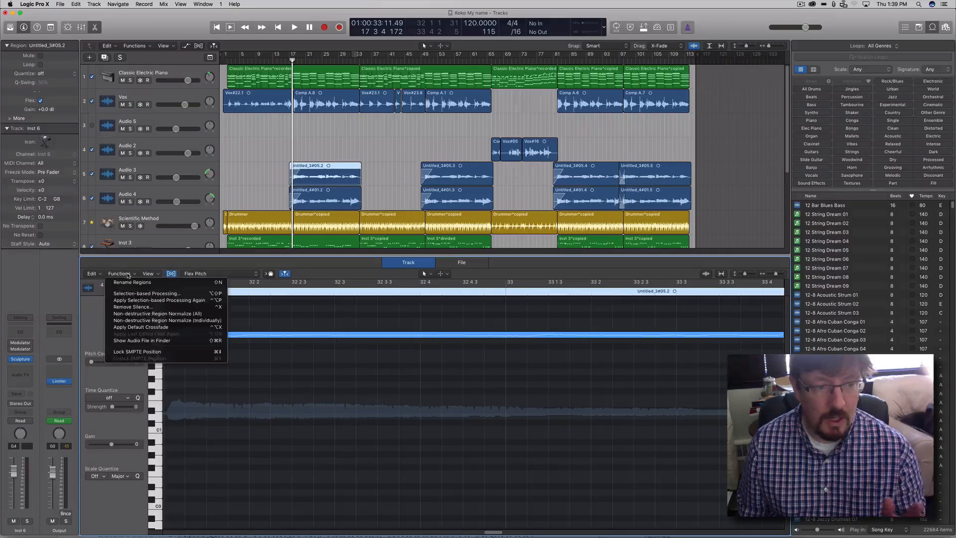
left_click(161, 294)
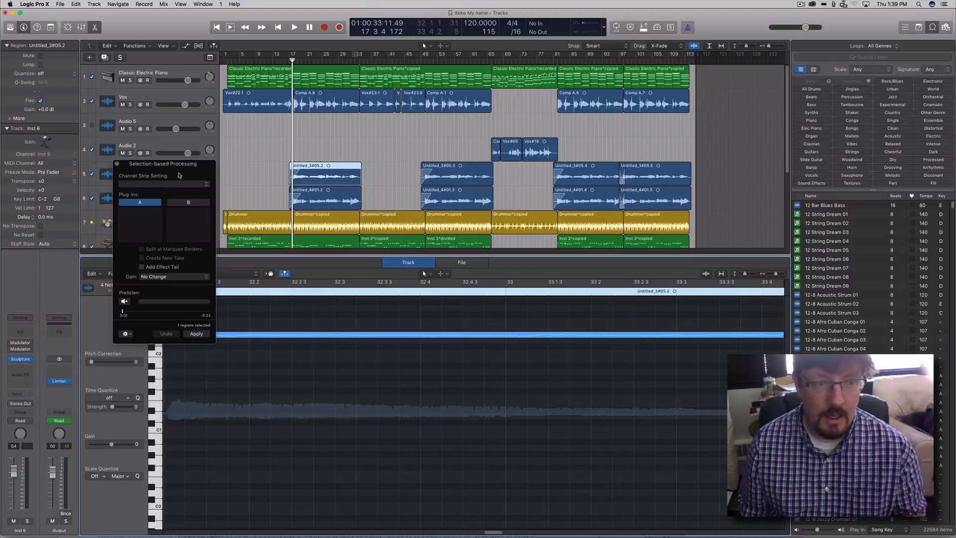
left_click_drag(174, 166, 403, 99)
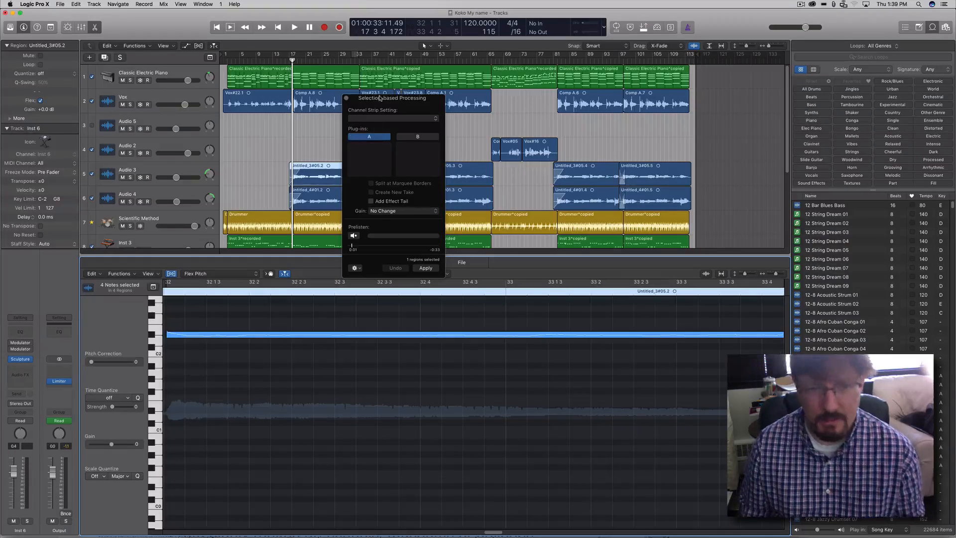
mouse_move(388, 102)
left_mouse_down()
mouse_move(344, 102)
mouse_move(379, 101)
left_mouse_up()
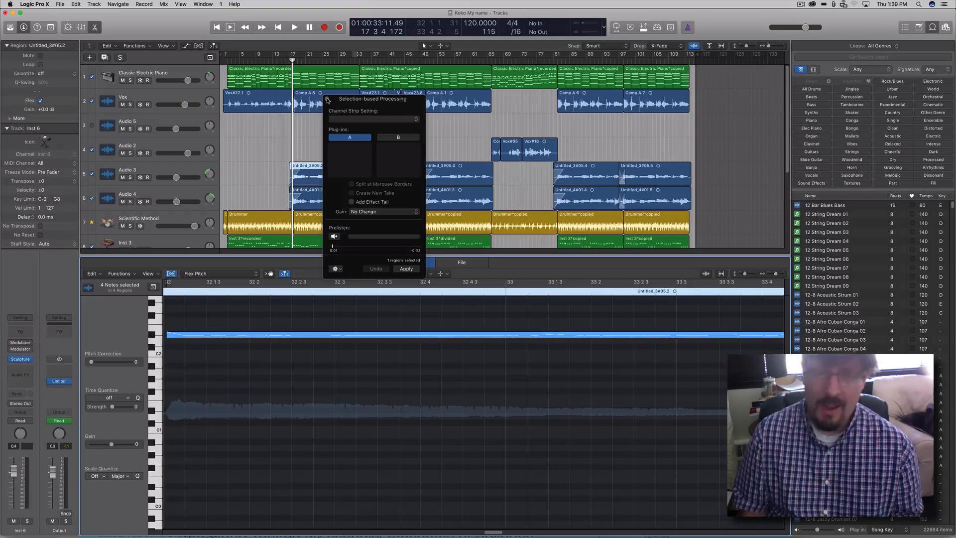
Step: View the channel strip setting options in Selection-based Processing, then close that window and the audio editor
left_click(344, 119)
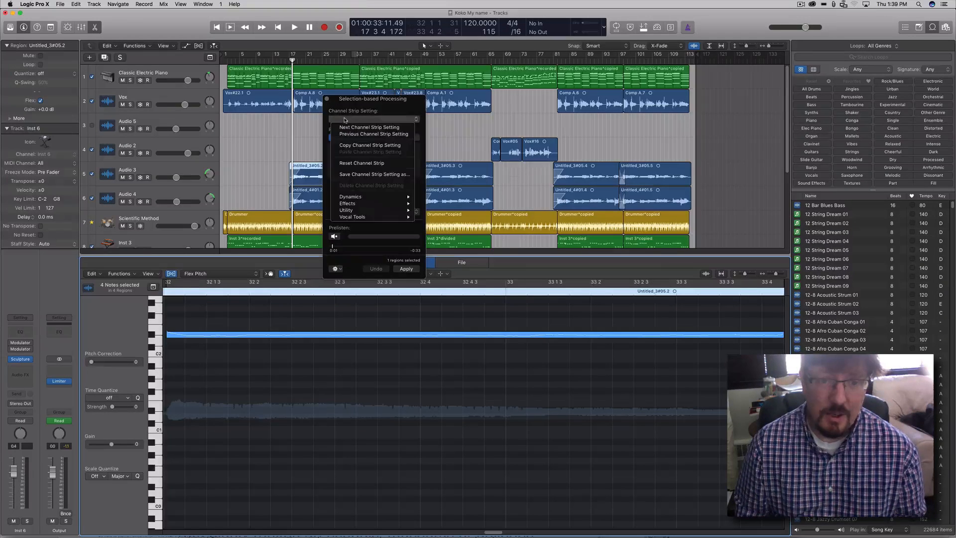
left_click(378, 102)
left_click(327, 99)
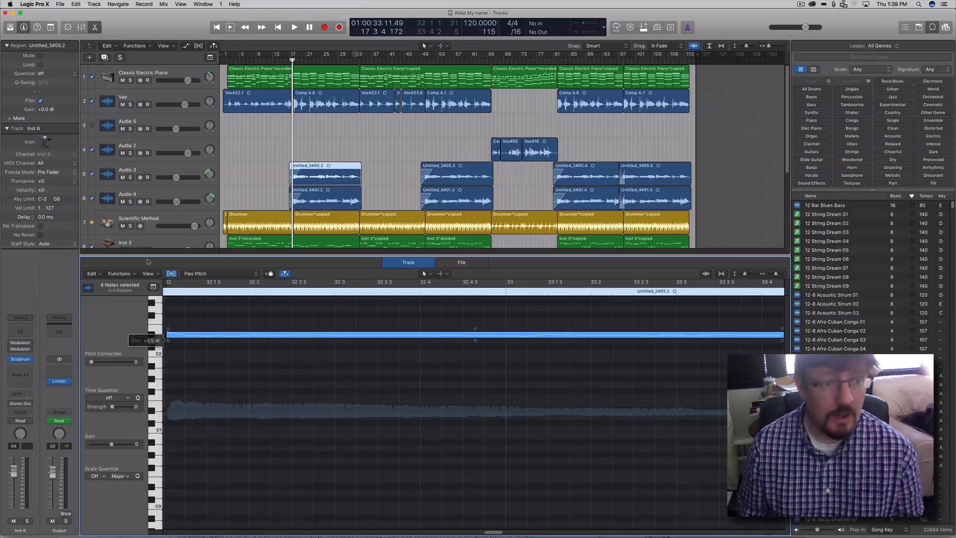
left_click(95, 27)
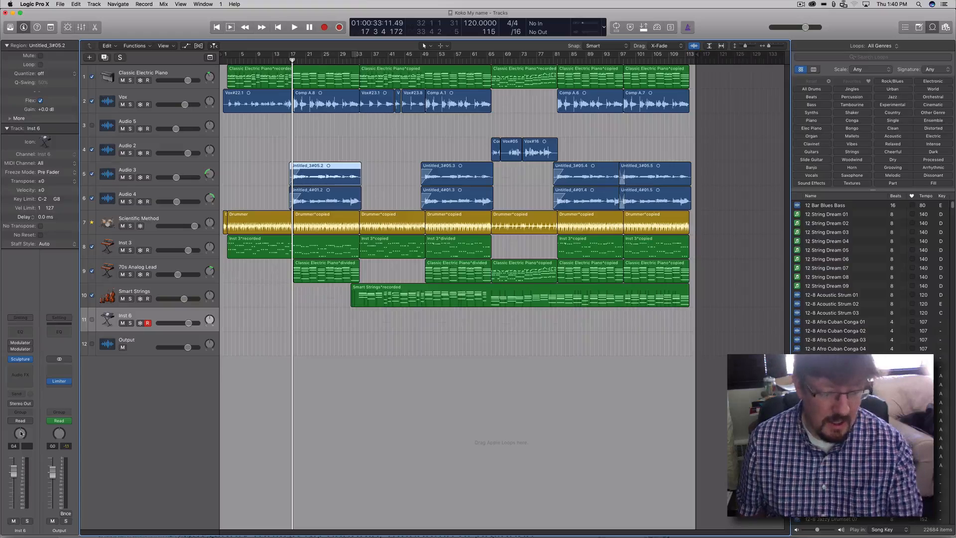
Step: Try different pan positions for Inst 6, leave it slightly right at +4, and return the playhead to the song's beginning
left_click_drag(21, 433, 20, 437)
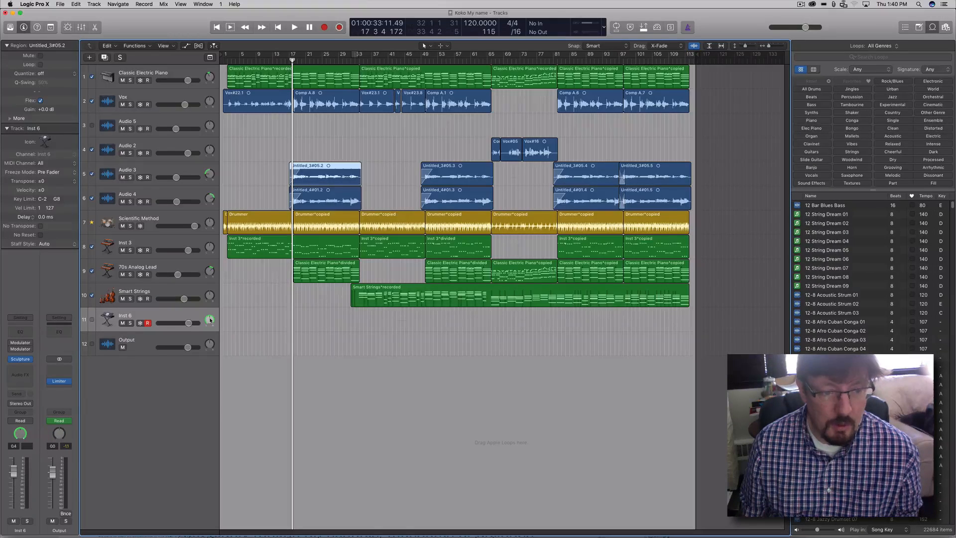
left_click_drag(209, 320, 212, 323)
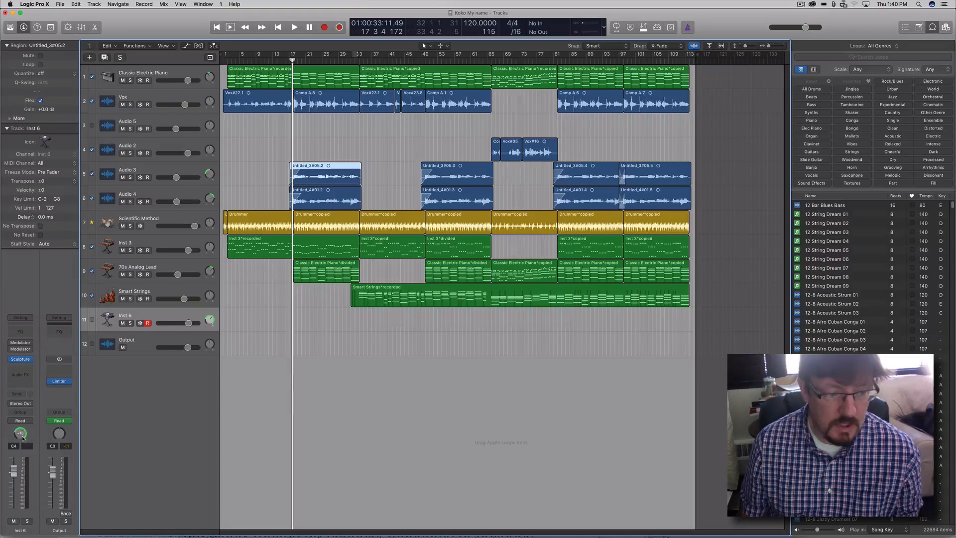
left_click_drag(22, 438, 27, 440)
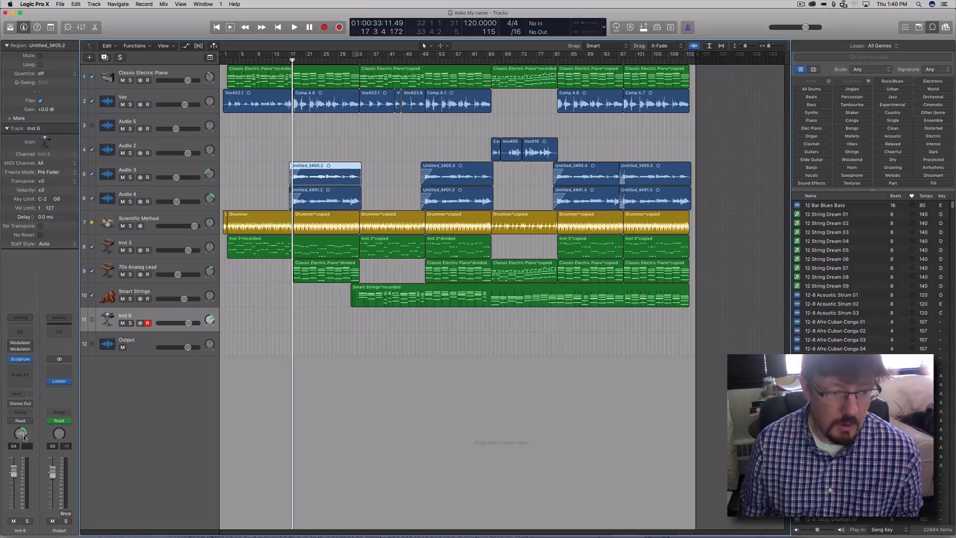
left_click_drag(23, 436, 18, 445)
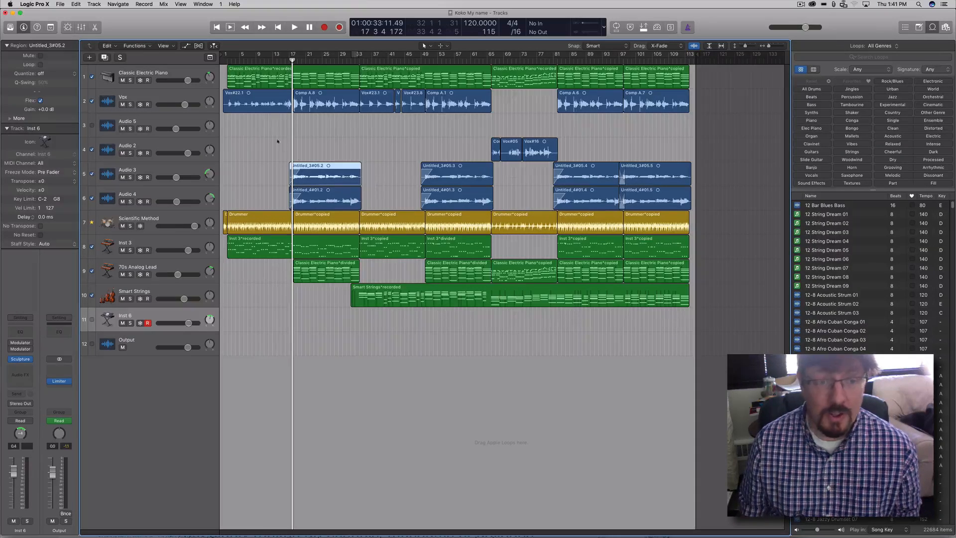
left_click(228, 61)
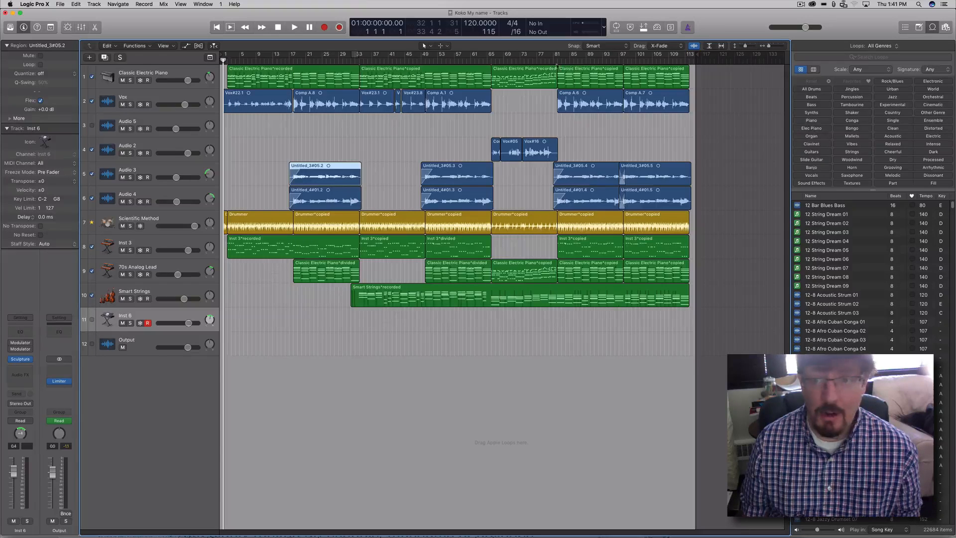